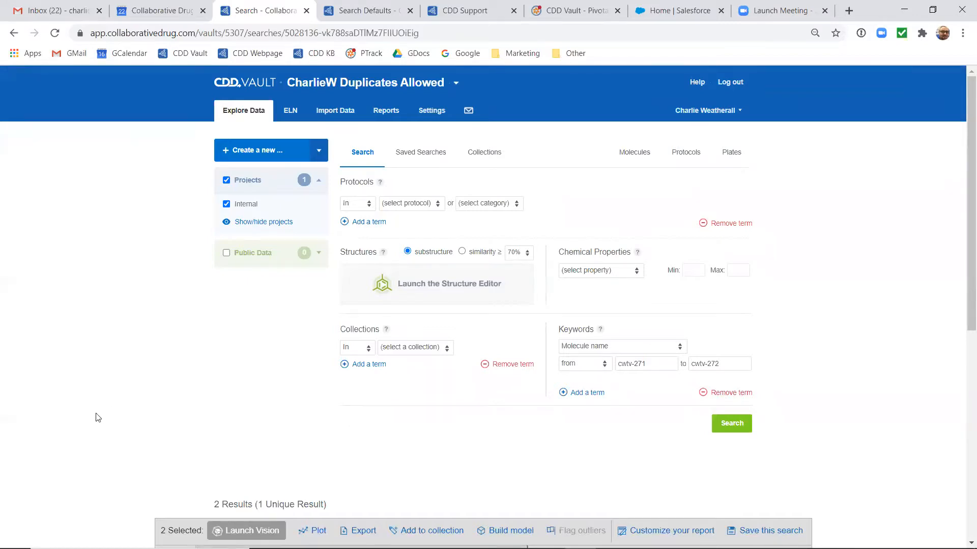
Compare the structures of the two molecules listed in the search results.
{"action": "scroll", "coordinate": [96, 416], "scroll_direction": "down", "scroll_amount": 5}
{"action": "scroll", "coordinate": [97, 420], "scroll_direction": "down", "scroll_amount": 3}
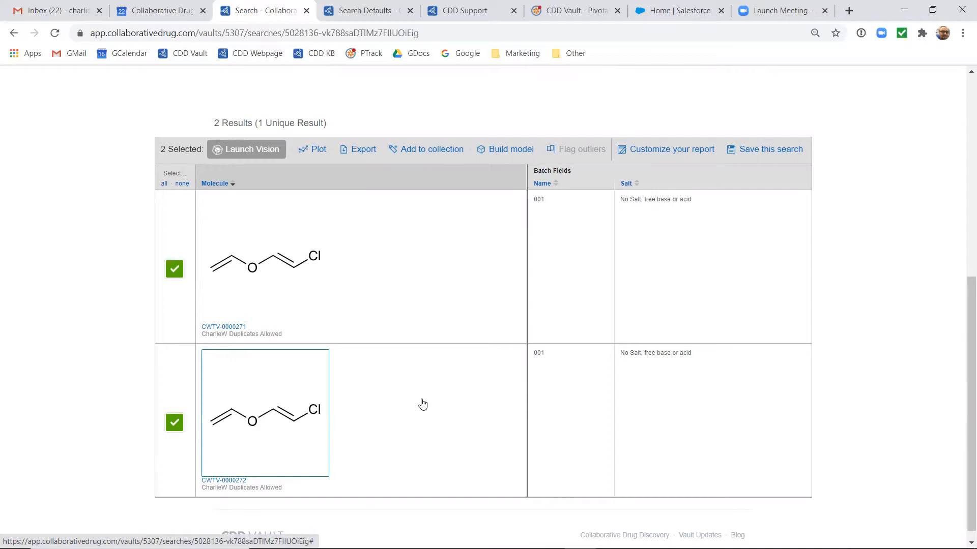
{"action": "scroll", "coordinate": [442, 410], "scroll_direction": "up", "scroll_amount": 7}
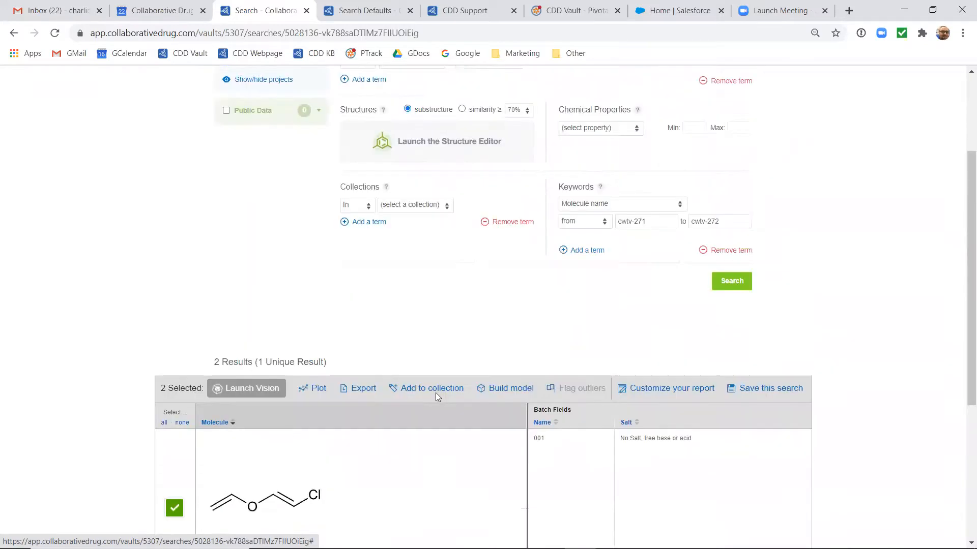
{"action": "scroll", "coordinate": [429, 369], "scroll_direction": "up", "scroll_amount": 1}
Upload DuplicatesExist.csv from the Desktop as a new data import in the Internal project.
{"action": "left_click", "coordinate": [335, 111]}
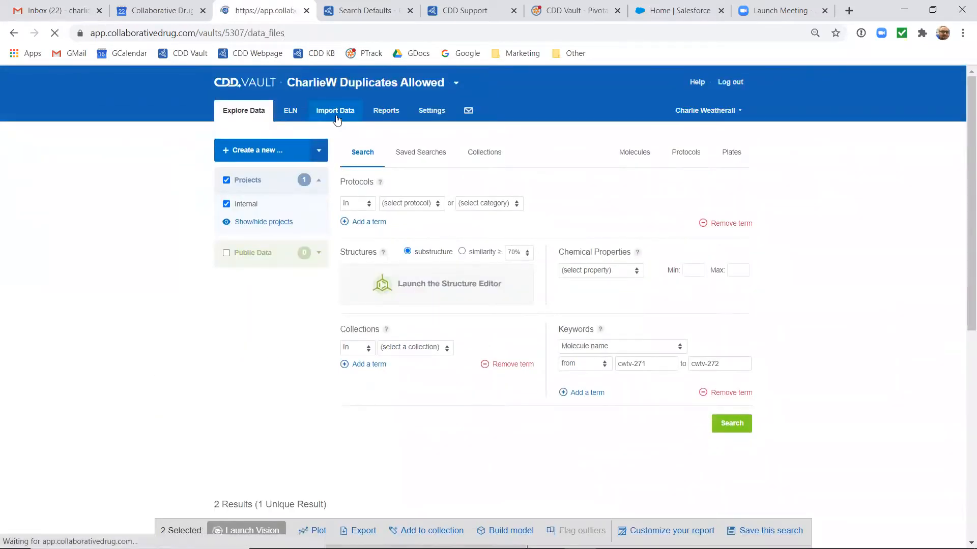
{"action": "left_click", "coordinate": [349, 247]}
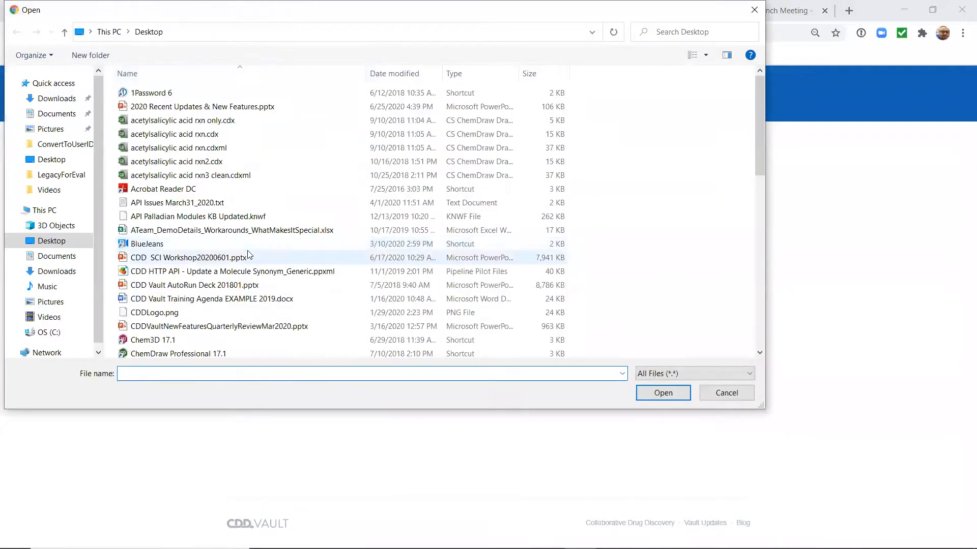
{"action": "left_click", "coordinate": [170, 248]}
{"action": "key", "text": "d"}
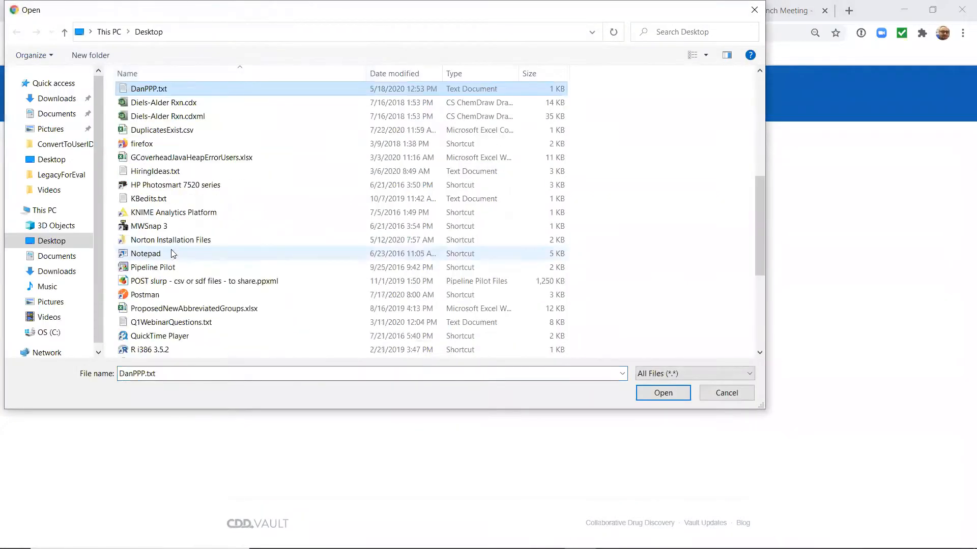
{"action": "left_click", "coordinate": [162, 131]}
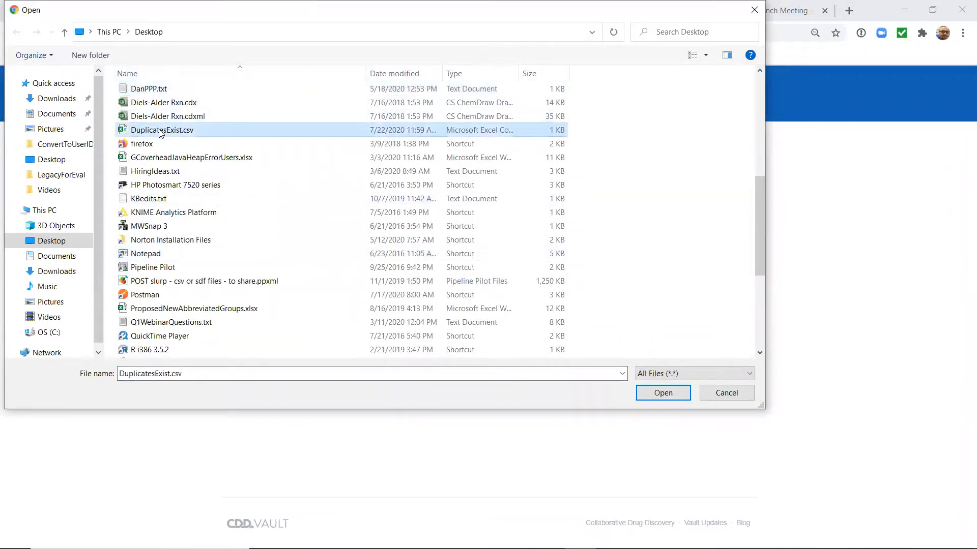
{"action": "key", "text": "Return"}
{"action": "left_click", "coordinate": [725, 239]}
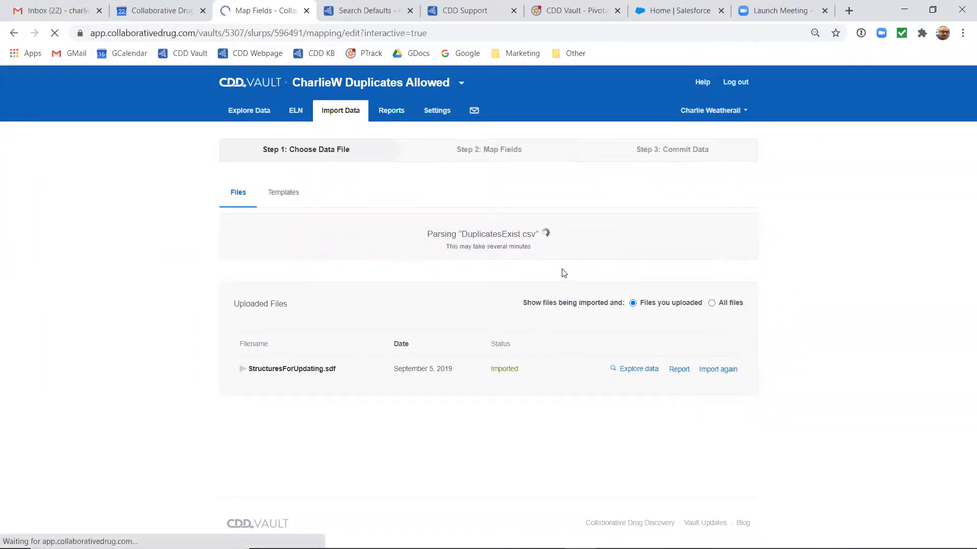
Set the import to register new molecules with structures, map SMILES to Structure plus Date, Person and Vendor to their matching fields, and process the file.
{"action": "left_click", "coordinate": [516, 242]}
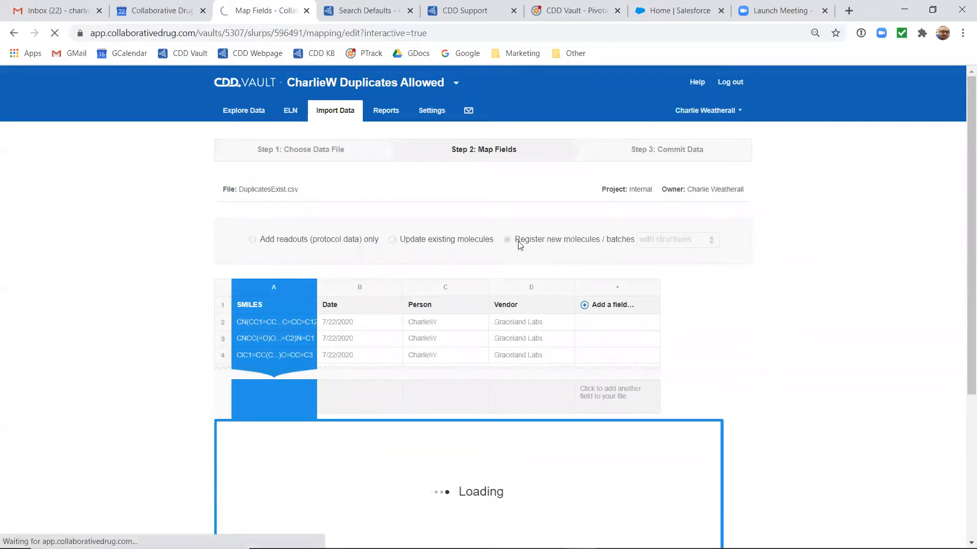
{"action": "scroll", "coordinate": [117, 350], "scroll_direction": "down", "scroll_amount": 1}
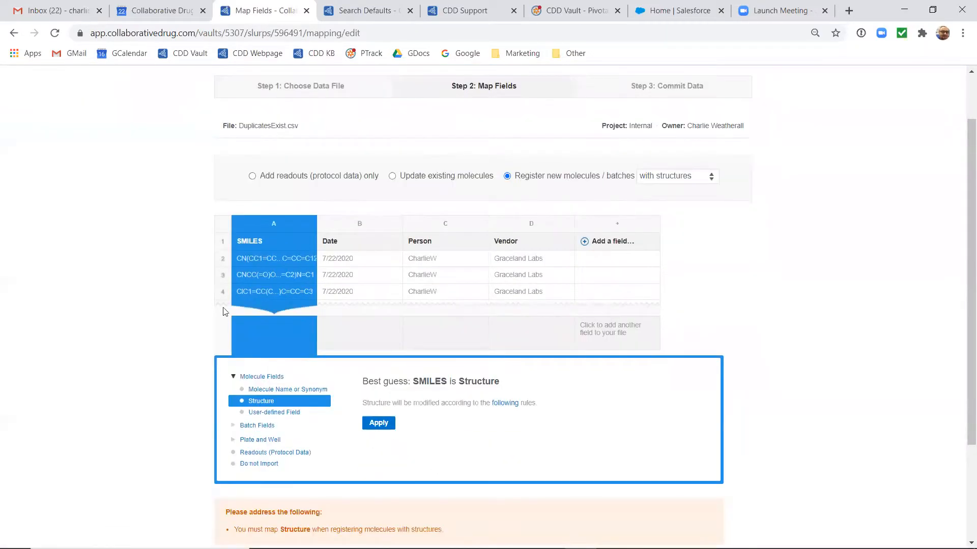
{"action": "left_click", "coordinate": [382, 424]}
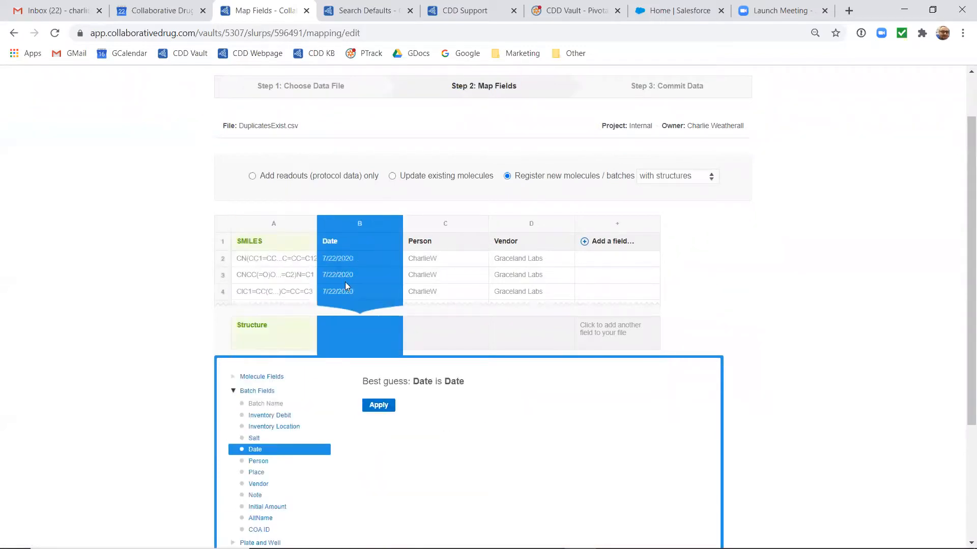
{"action": "left_click", "coordinate": [380, 407]}
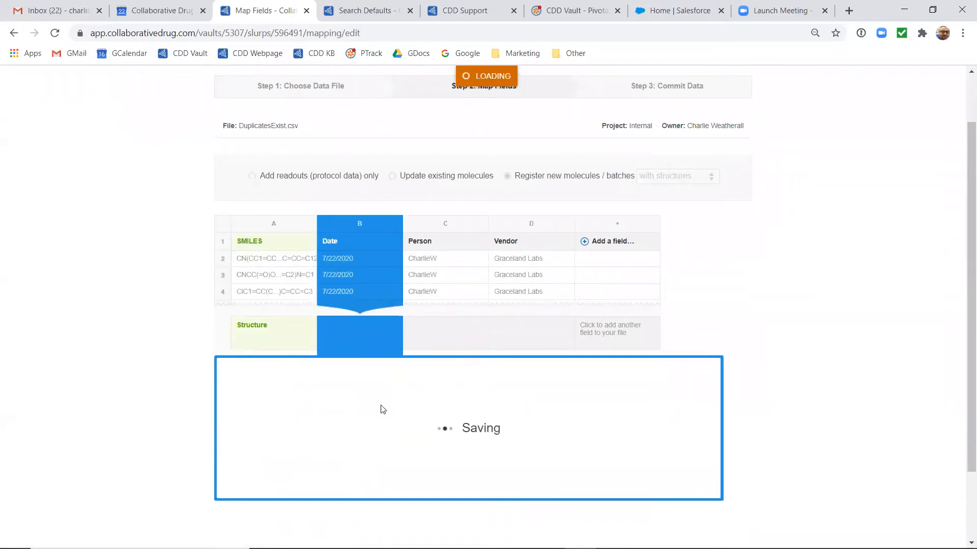
{"action": "left_click", "coordinate": [381, 410]}
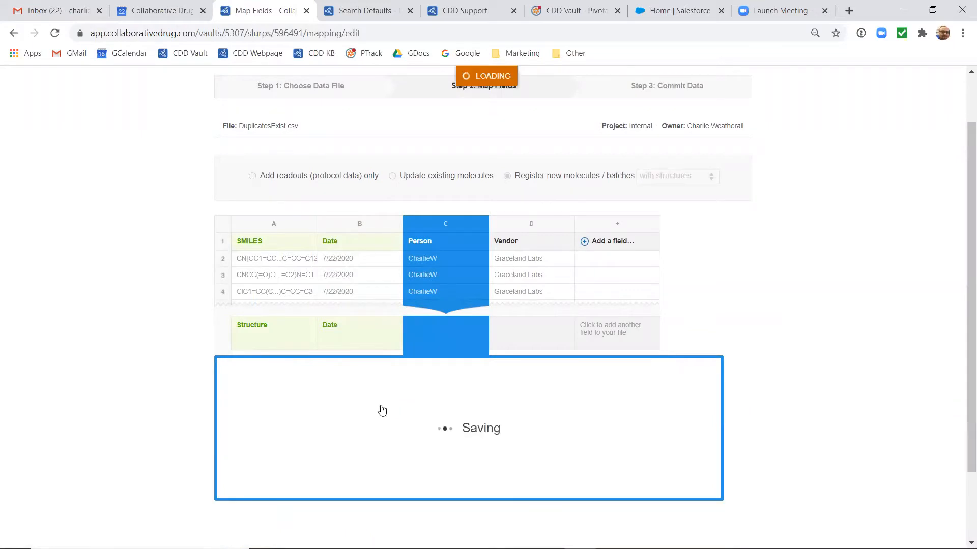
{"action": "left_click", "coordinate": [383, 409]}
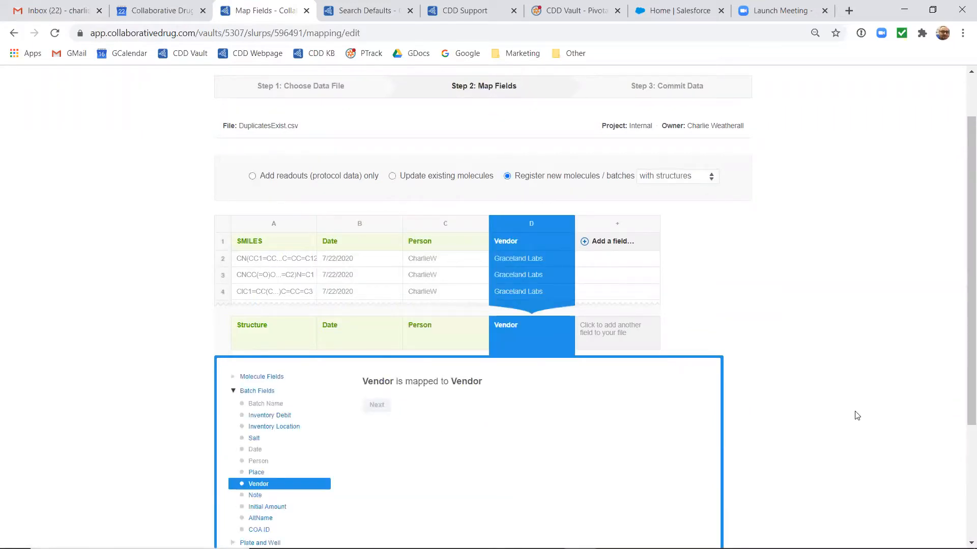
{"action": "scroll", "coordinate": [856, 414], "scroll_direction": "down", "scroll_amount": 4}
{"action": "left_click", "coordinate": [714, 477]}
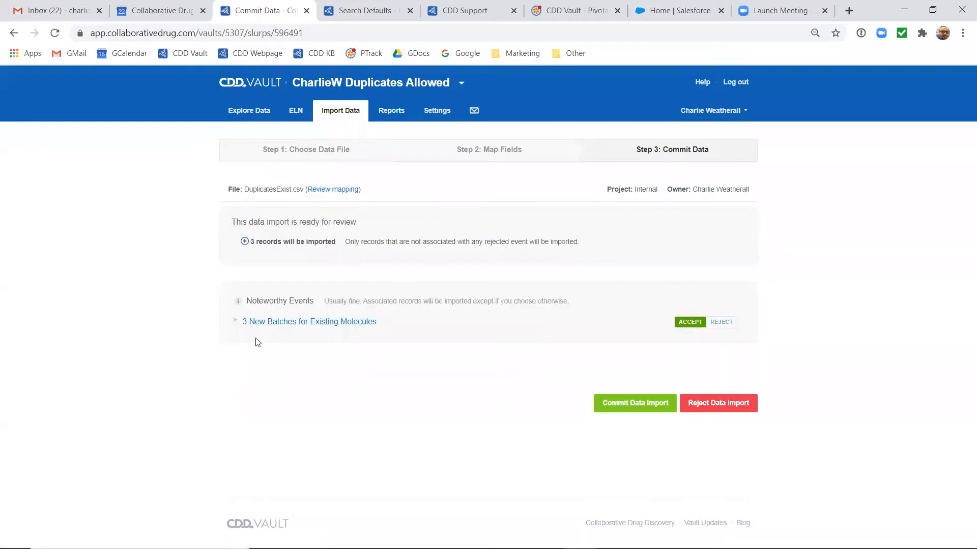
Review the new batches for existing molecules event and reject the data import.
{"action": "left_click", "coordinate": [271, 334]}
{"action": "left_click", "coordinate": [707, 405]}
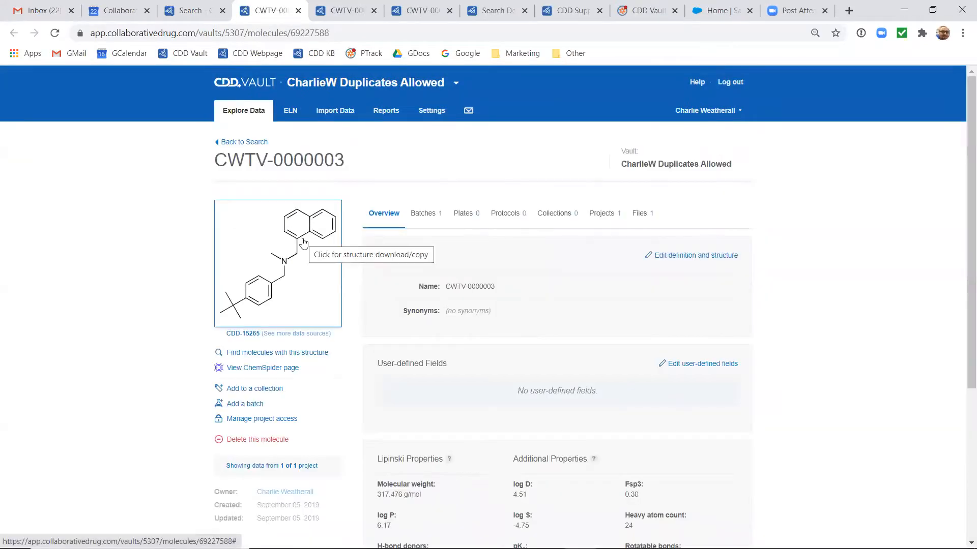
Copy the SMILES string from the structure of molecule CWTV-0000003.
{"action": "left_click", "coordinate": [295, 178]}
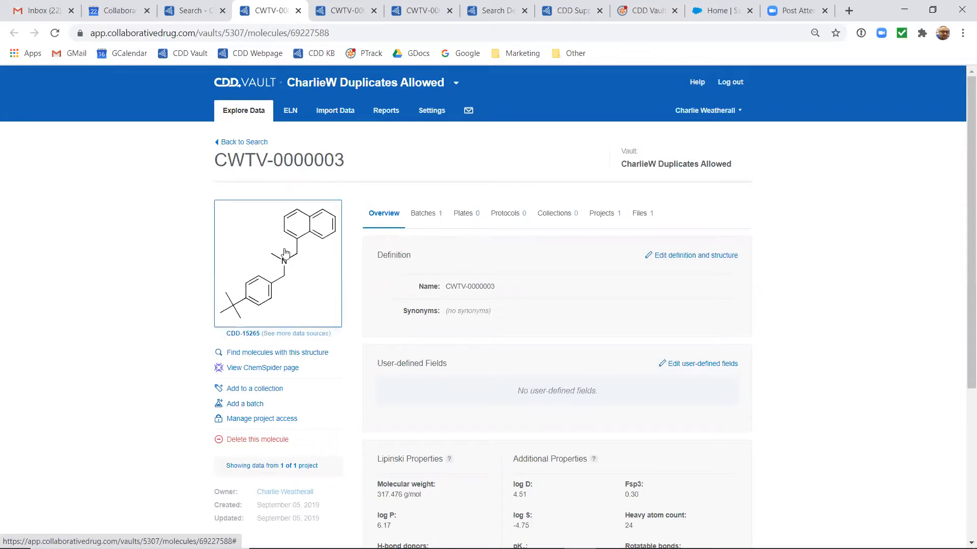
{"action": "left_click", "coordinate": [307, 307]}
{"action": "left_click", "coordinate": [359, 472]}
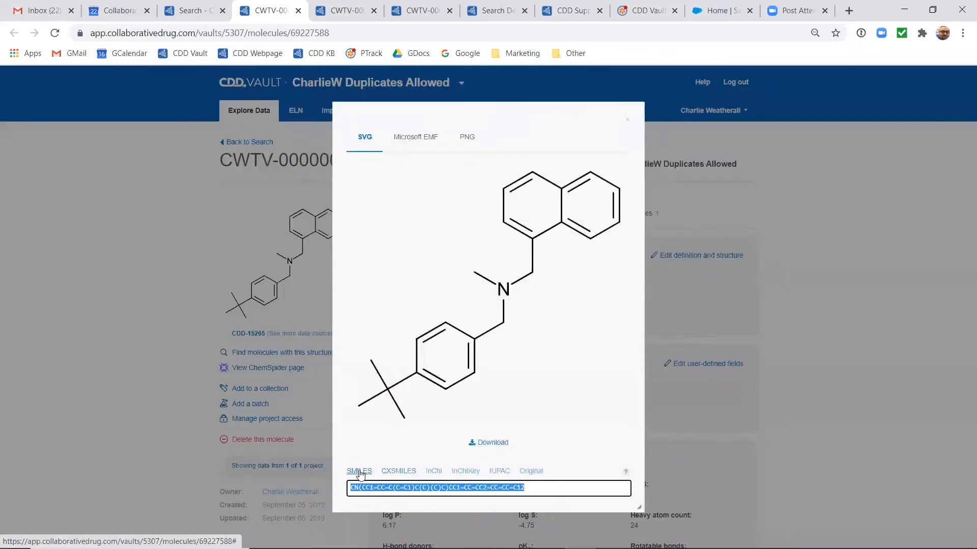
{"action": "left_click", "coordinate": [242, 112]}
Start creating a new molecule in a separate browser tab, using the copied SMILES as its structure.
{"action": "middle_click", "coordinate": [243, 113]}
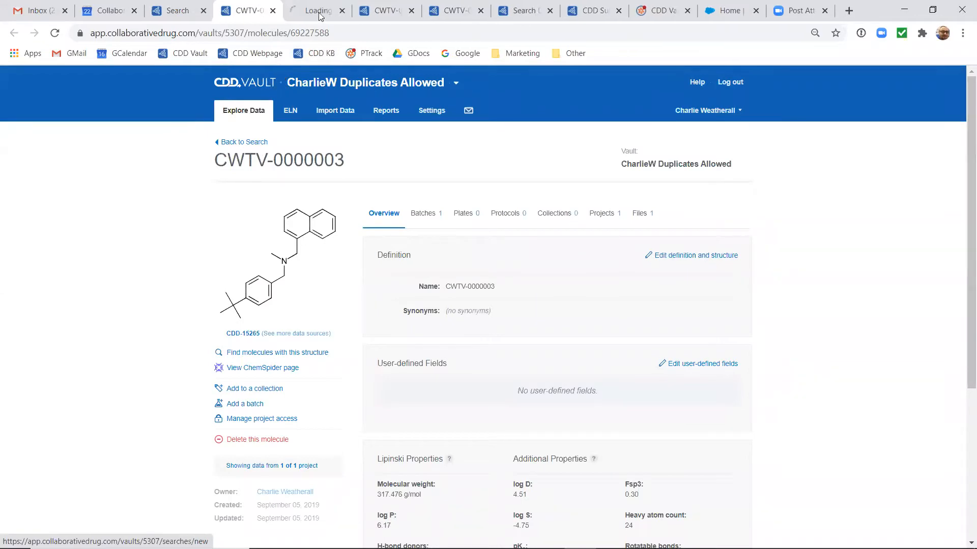
{"action": "left_click", "coordinate": [320, 11]}
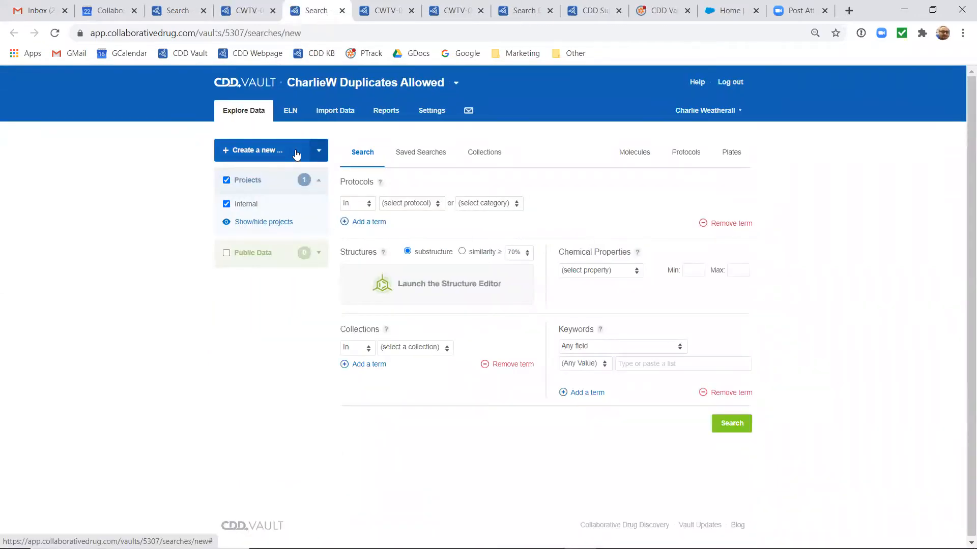
{"action": "left_click", "coordinate": [296, 154]}
{"action": "left_click", "coordinate": [275, 198]}
{"action": "left_click", "coordinate": [304, 235]}
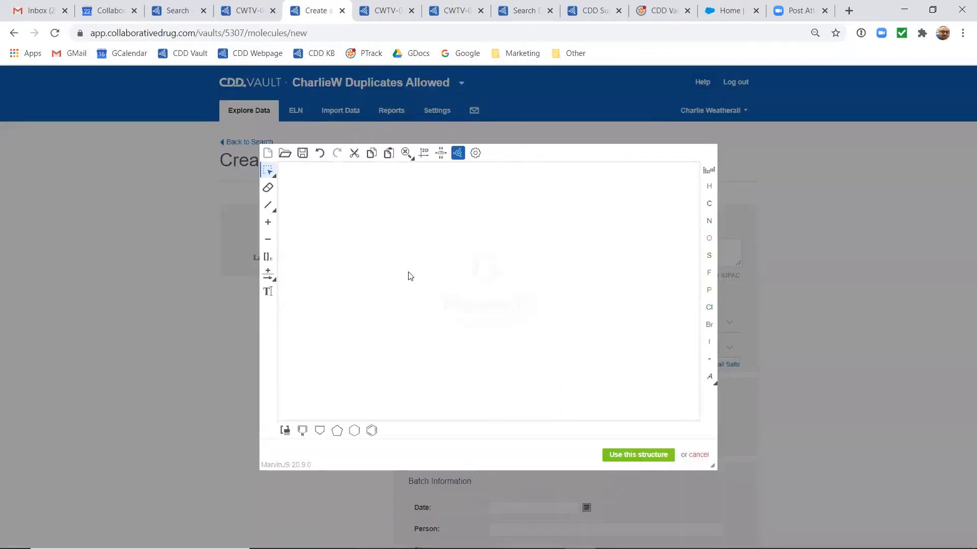
{"action": "key", "text": "ctrl+v"}
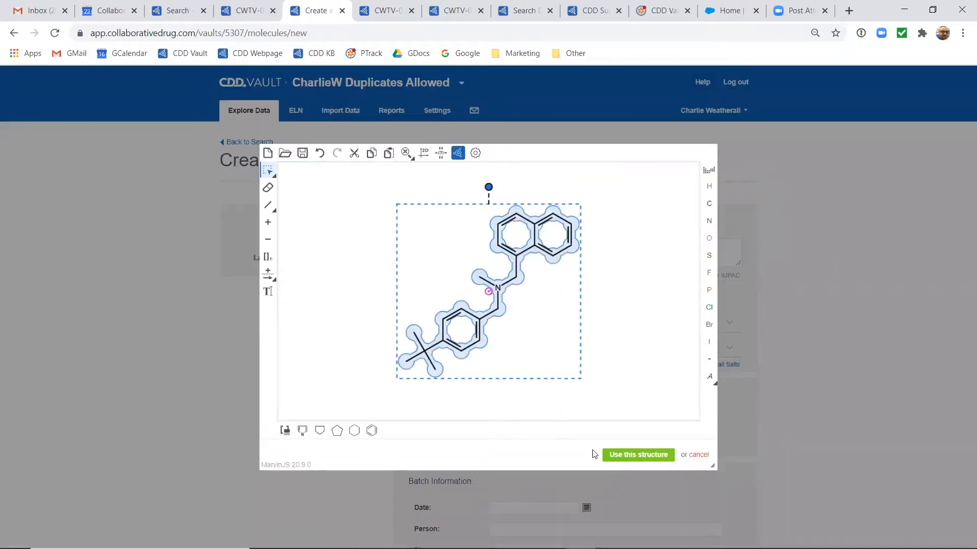
{"action": "left_click", "coordinate": [639, 455]}
Submit the new molecule in the Internal project with the batch information left blank.
{"action": "scroll", "coordinate": [836, 443], "scroll_direction": "down", "scroll_amount": 7}
{"action": "scroll", "coordinate": [838, 444], "scroll_direction": "down", "scroll_amount": 6}
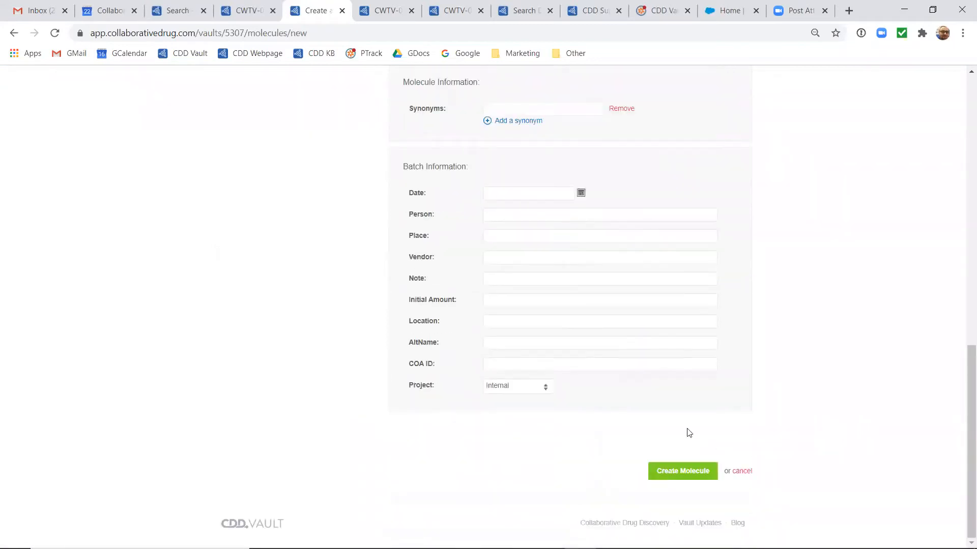
{"action": "left_click", "coordinate": [669, 469]}
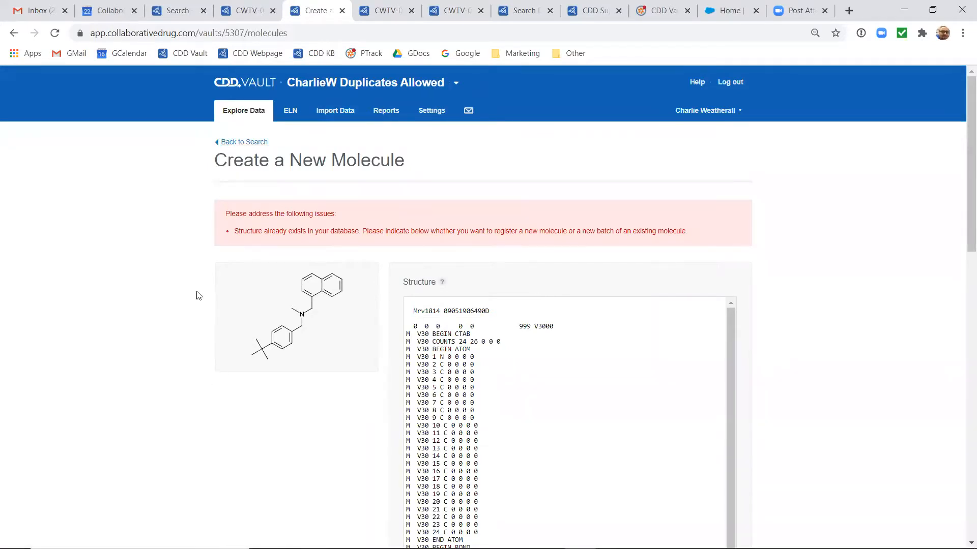
Register the duplicate structure as a new molecule instead of a new batch of CWTV-0000003, and check its assigned number.
{"action": "scroll", "coordinate": [227, 365], "scroll_direction": "down", "scroll_amount": 1}
{"action": "scroll", "coordinate": [227, 365], "scroll_direction": "down", "scroll_amount": 8}
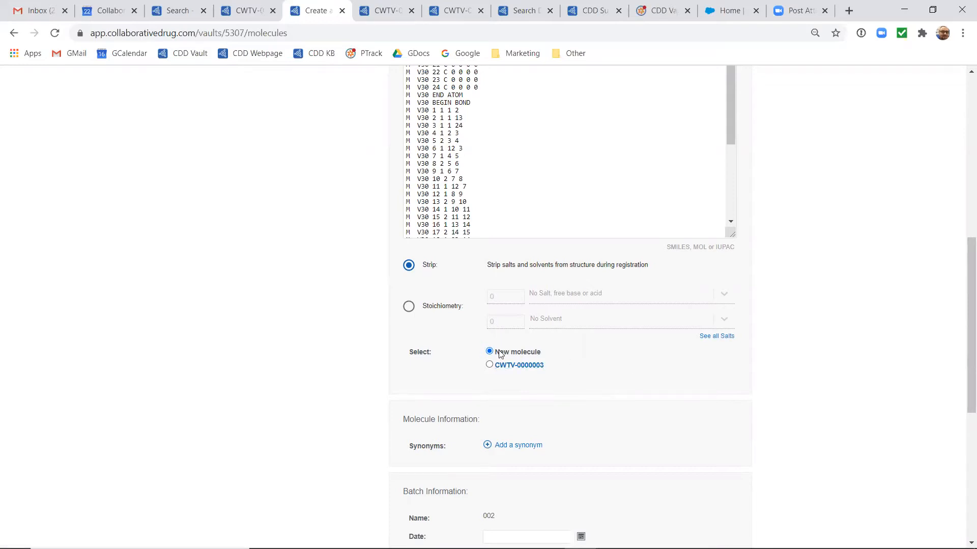
{"action": "scroll", "coordinate": [801, 378], "scroll_direction": "down", "scroll_amount": 1}
{"action": "scroll", "coordinate": [801, 378], "scroll_direction": "down", "scroll_amount": 7}
{"action": "left_click", "coordinate": [681, 473]}
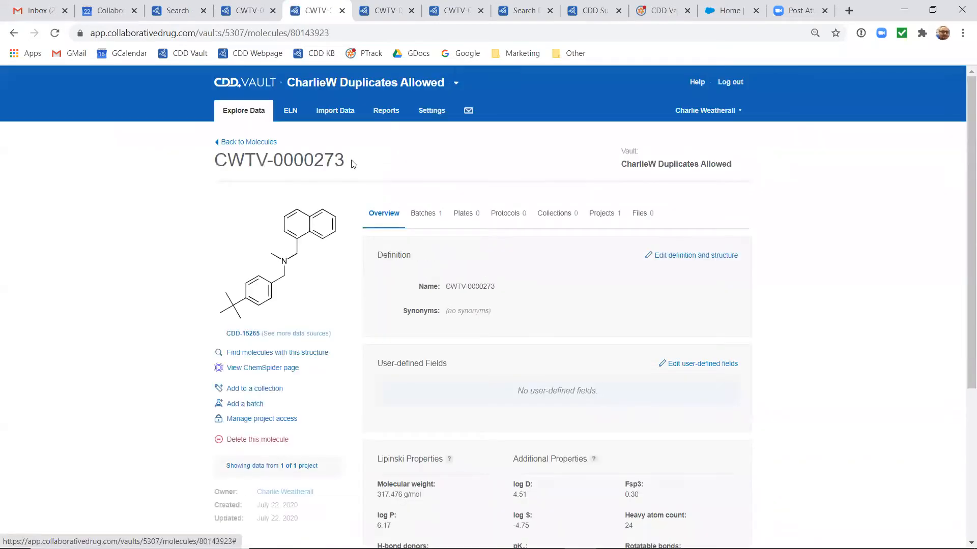
{"action": "left_click_drag", "start_coordinate": [351, 162], "coordinate": [314, 162]}
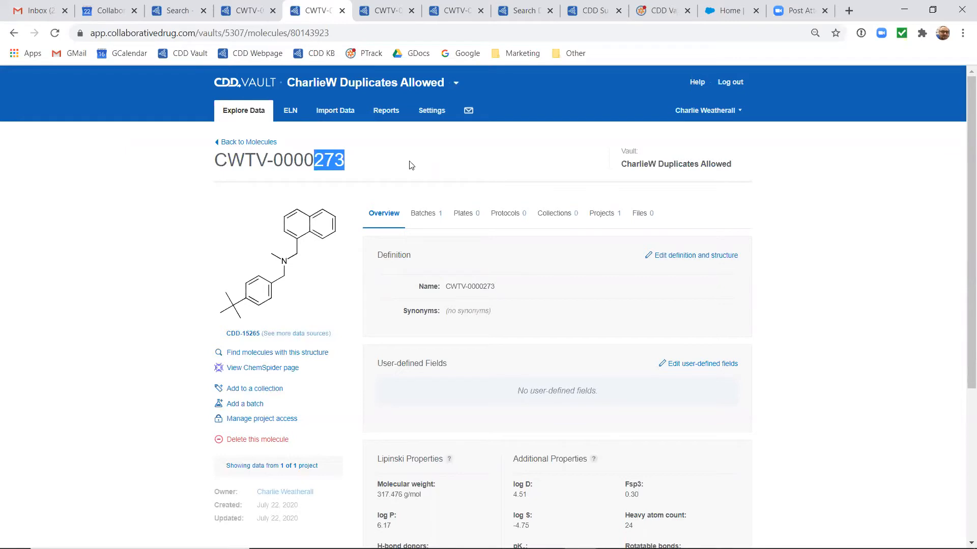
Start another data import by uploading DuplicatesExist.csv from the Desktop.
{"action": "left_click", "coordinate": [338, 118]}
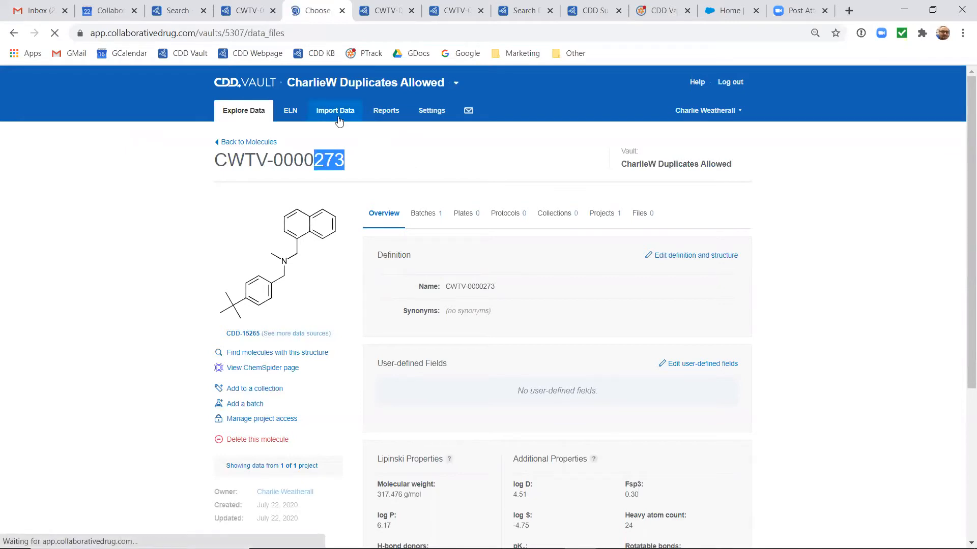
{"action": "left_click", "coordinate": [343, 245]}
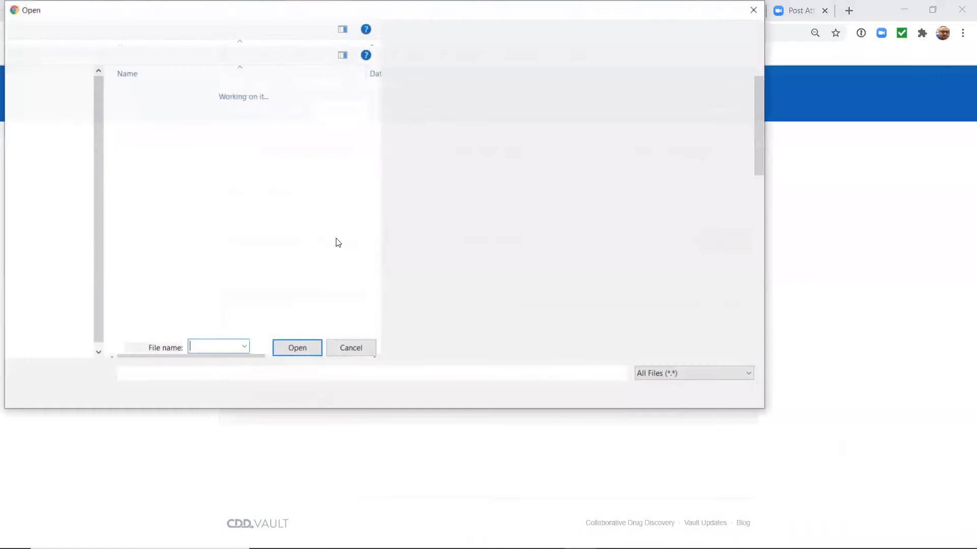
{"action": "left_click", "coordinate": [210, 230]}
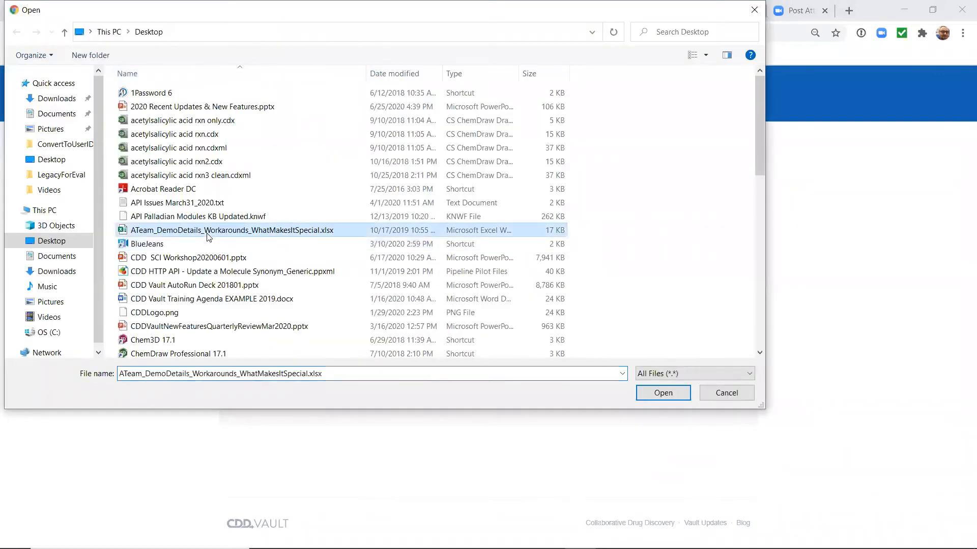
{"action": "key", "text": "d"}
{"action": "double_click", "coordinate": [174, 132]}
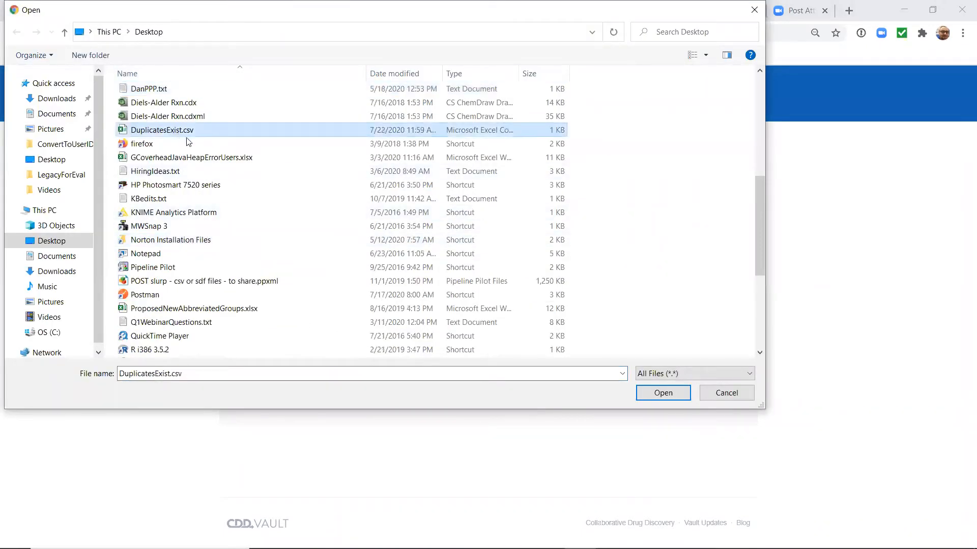
{"action": "left_click", "coordinate": [724, 239]}
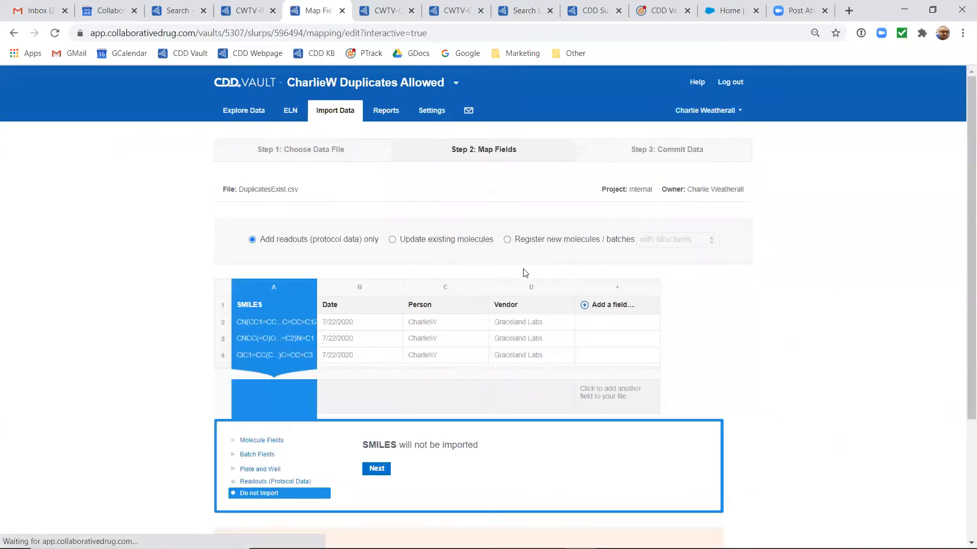
Choose to register new molecules with structures, and map SMILES to Structure and the Date, Person and Vendor columns to their suggested batch fields.
{"action": "left_click", "coordinate": [507, 240]}
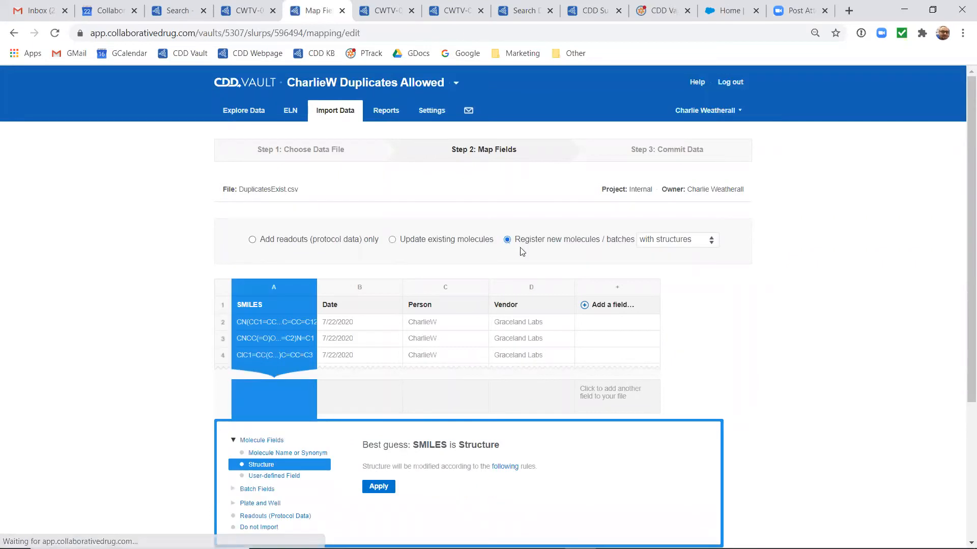
{"action": "scroll", "coordinate": [188, 324], "scroll_direction": "down", "scroll_amount": 3}
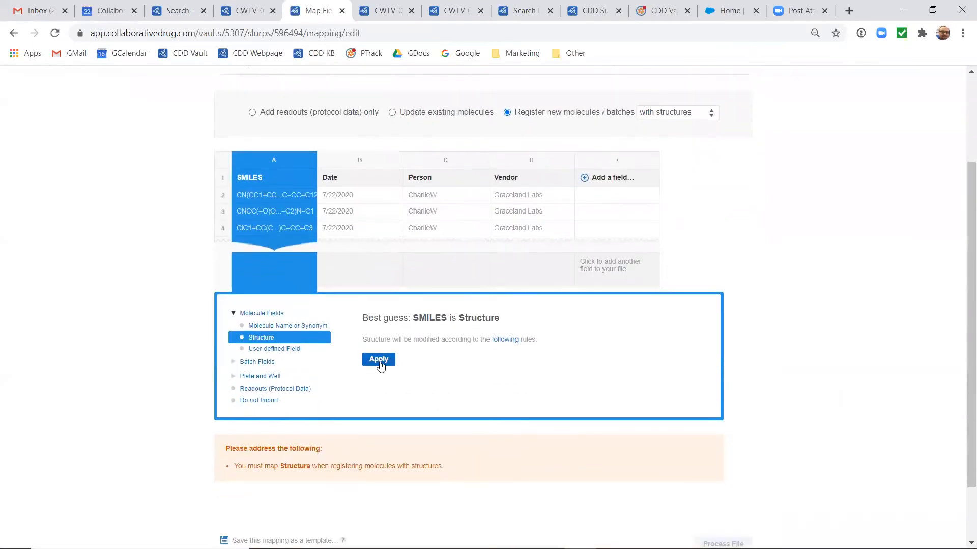
{"action": "left_click", "coordinate": [381, 363]}
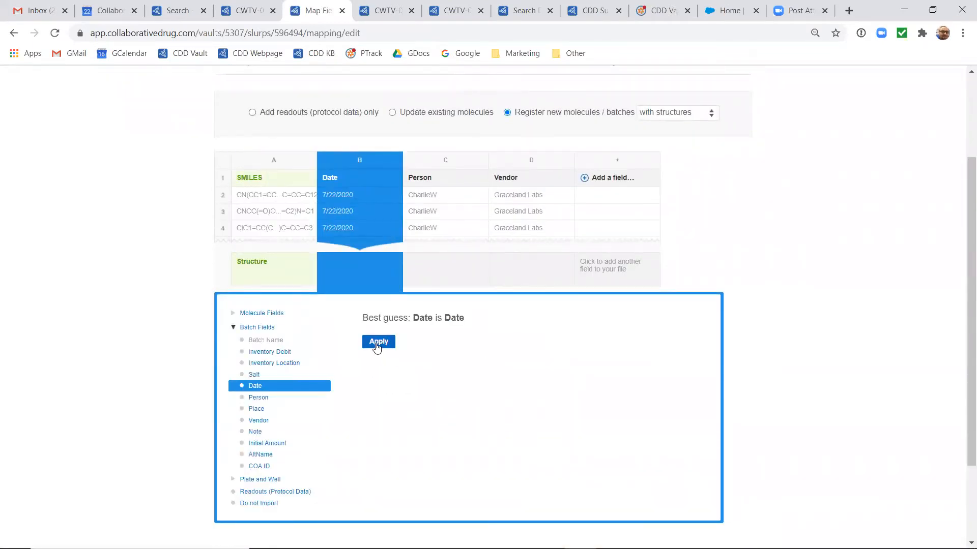
{"action": "left_click", "coordinate": [376, 343]}
{"action": "left_click", "coordinate": [376, 345]}
{"action": "left_click", "coordinate": [376, 344]}
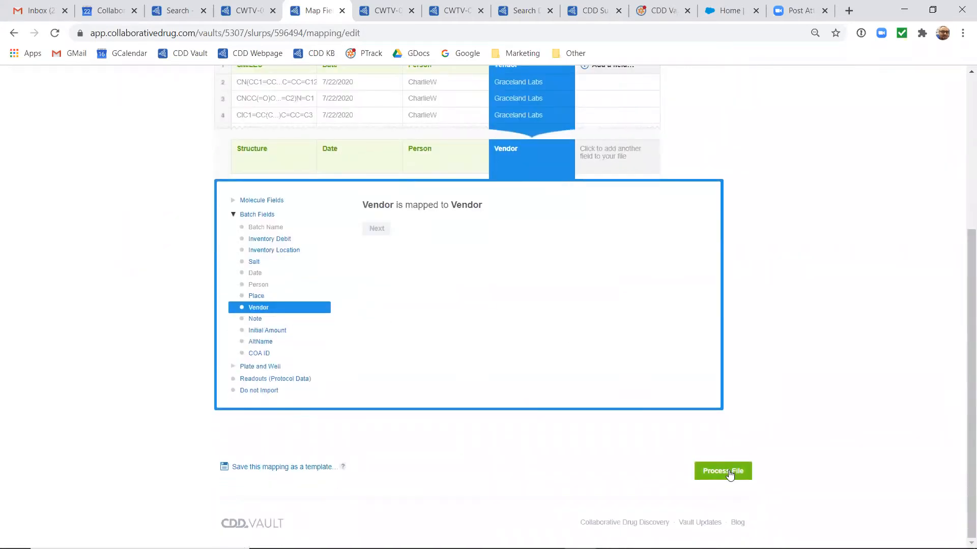
Process the mapped import file and open the details of the ambiguous event on line 2.
{"action": "left_click", "coordinate": [727, 470]}
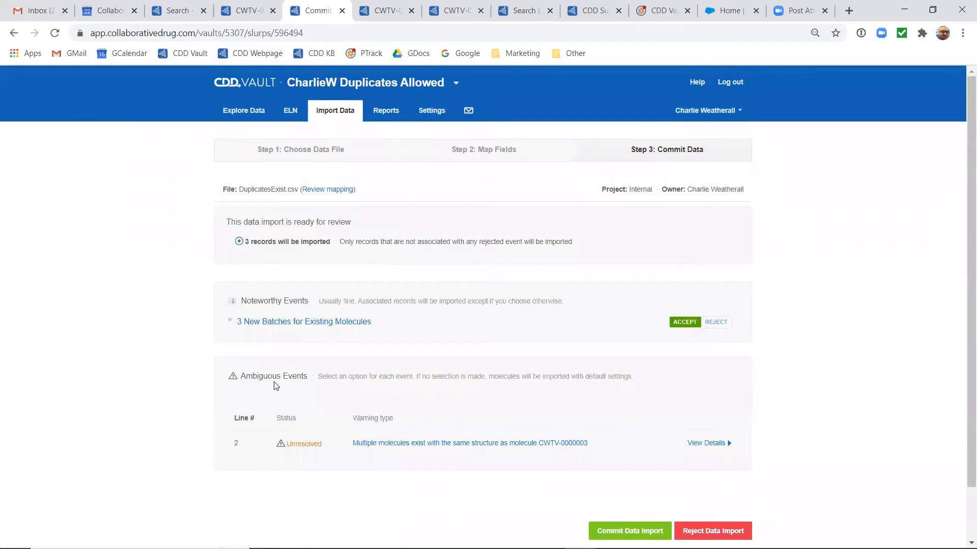
{"action": "left_click", "coordinate": [275, 386]}
{"action": "left_click", "coordinate": [707, 443]}
{"action": "scroll", "coordinate": [810, 443], "scroll_direction": "down", "scroll_amount": 3}
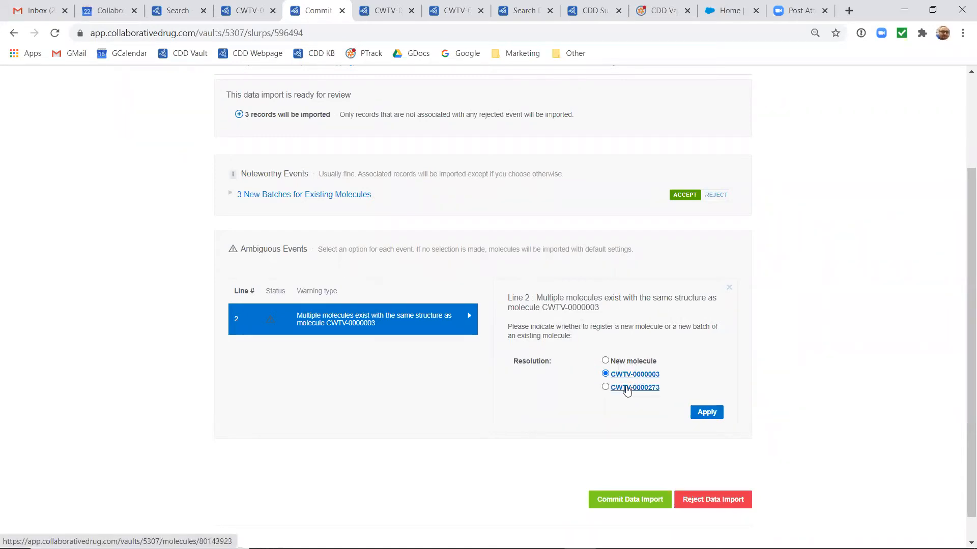
Resolve the ambiguous event on line 2 by registering a new molecule, and check the updated noteworthy events.
{"action": "left_click", "coordinate": [606, 361]}
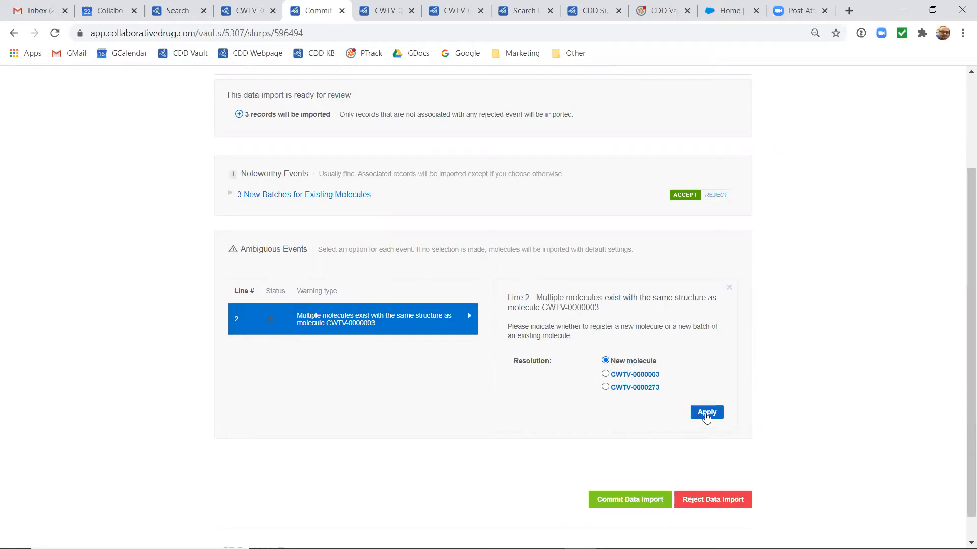
{"action": "left_click", "coordinate": [707, 414]}
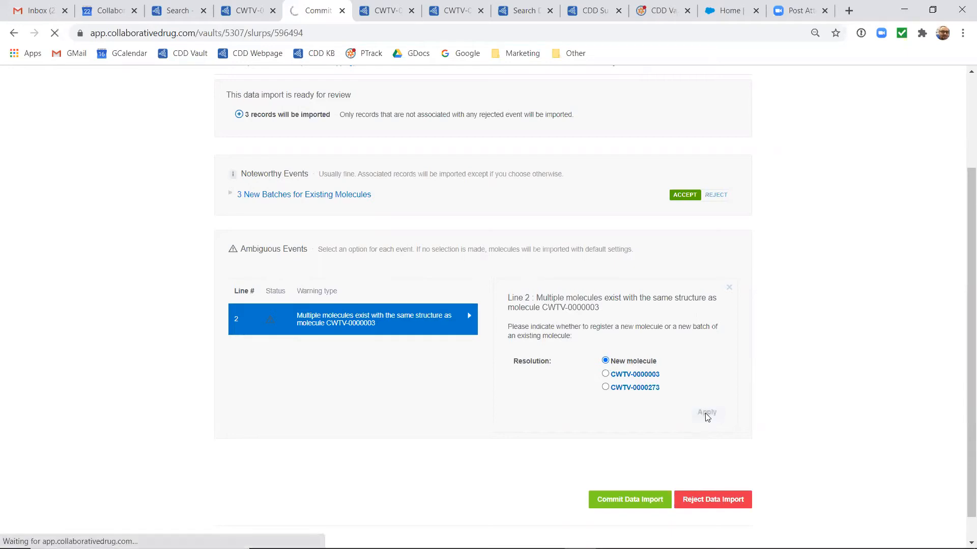
{"action": "left_click", "coordinate": [270, 272]}
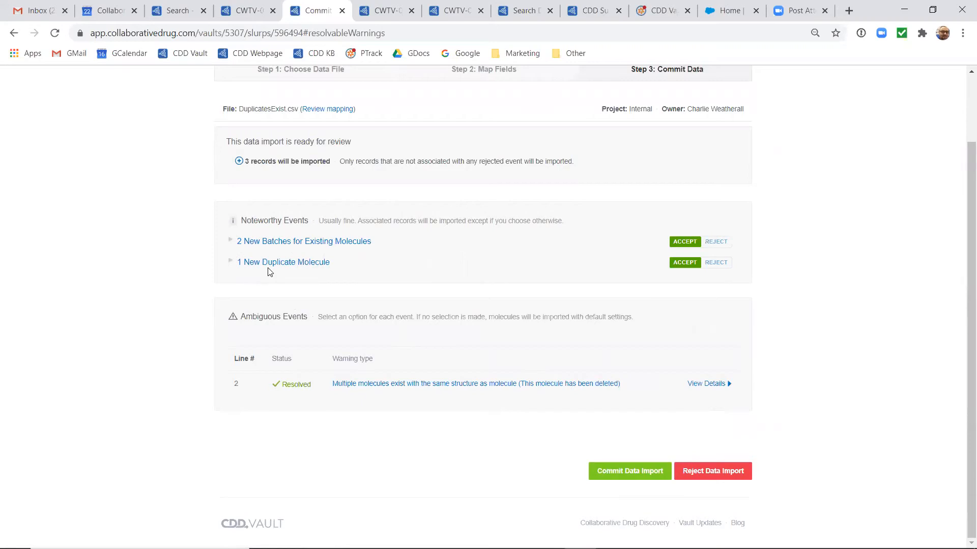
{"action": "left_click", "coordinate": [272, 249]}
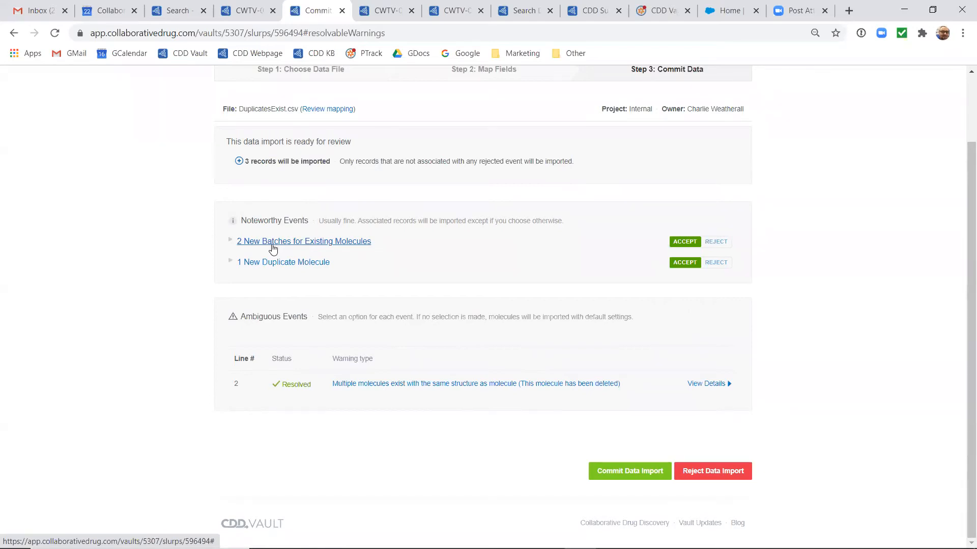
Commit the data import and explore the imported data to review the registered molecules and their batches.
{"action": "left_click", "coordinate": [618, 470]}
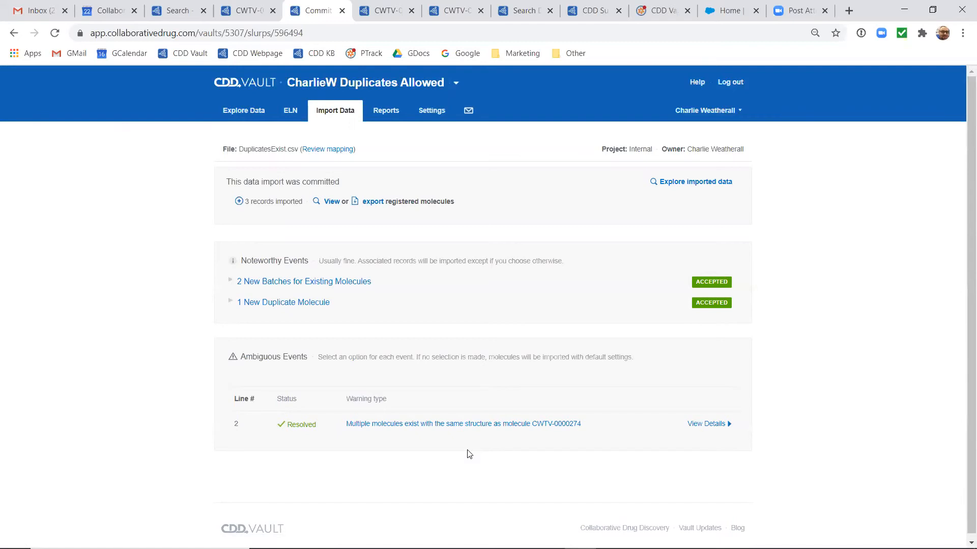
{"action": "left_click", "coordinate": [667, 184]}
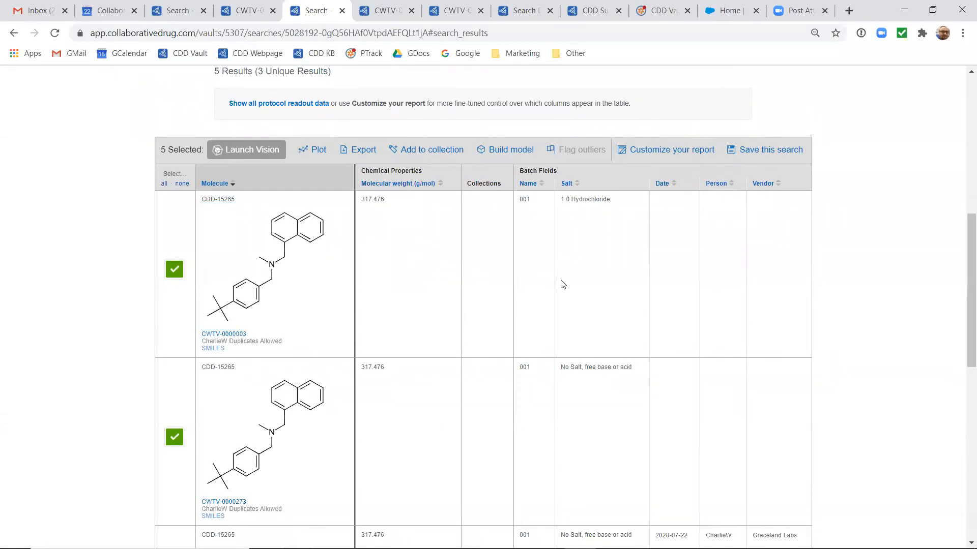
{"action": "scroll", "coordinate": [568, 280], "scroll_direction": "down", "scroll_amount": 5}
{"action": "scroll", "coordinate": [568, 281], "scroll_direction": "down", "scroll_amount": 3}
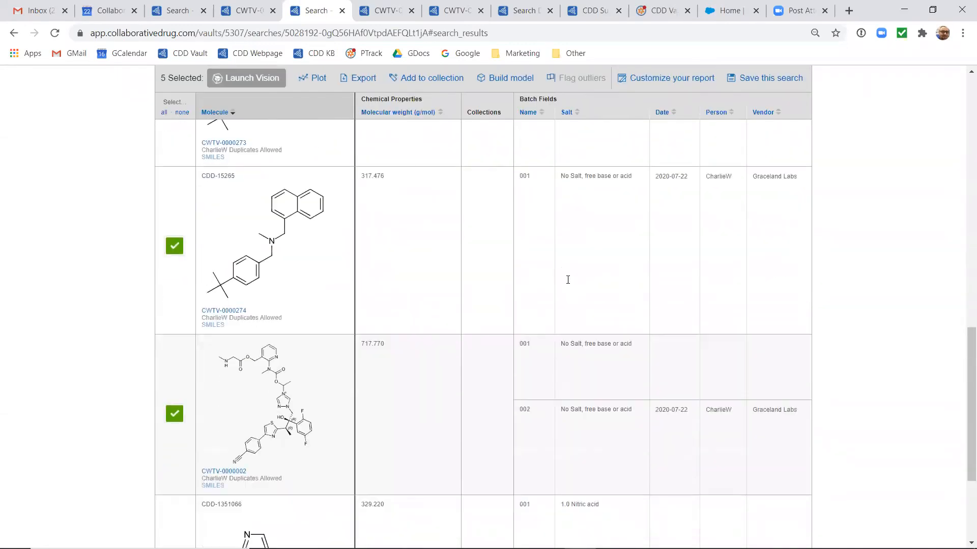